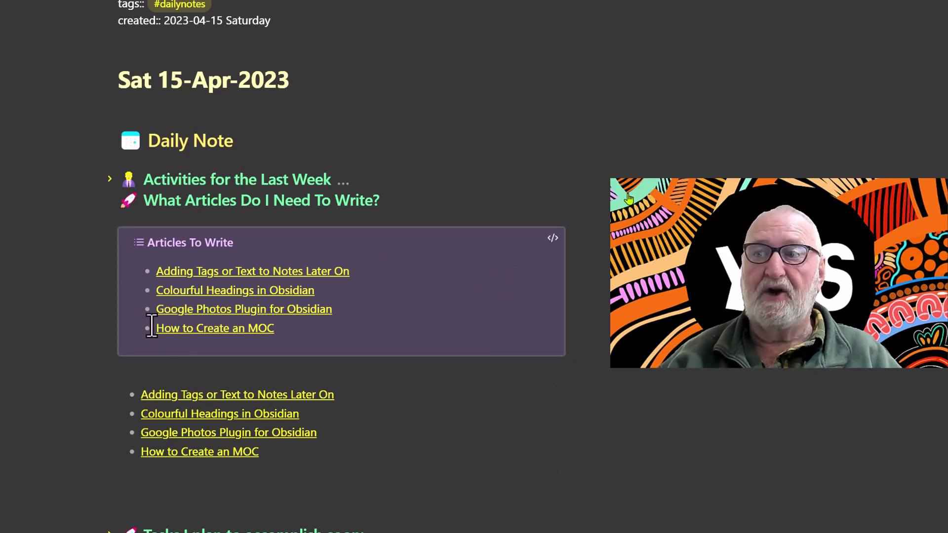
- View the Test article note with its template sections and empty tags field
mouse_move(158, 329)
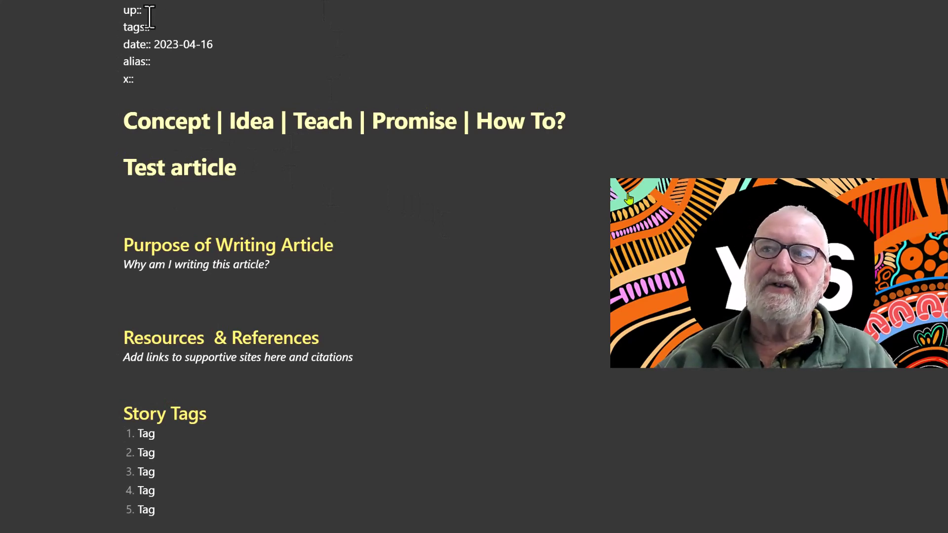
- Add the #todo/write tag to the Test article's tags line, then return to the daily note
scroll(232, 181, up, 2)
scroll(231, 180, up, 1)
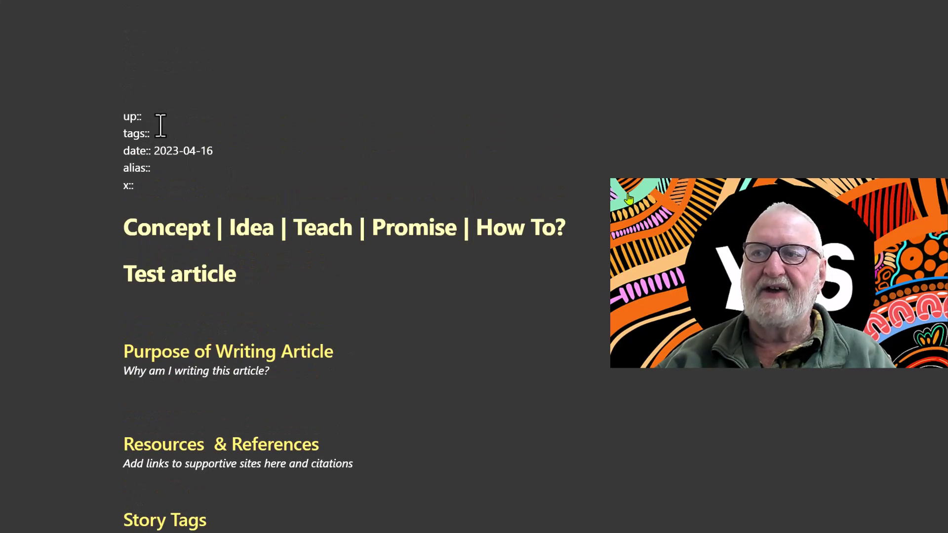
click(173, 133)
scroll(241, 158, down, 1)
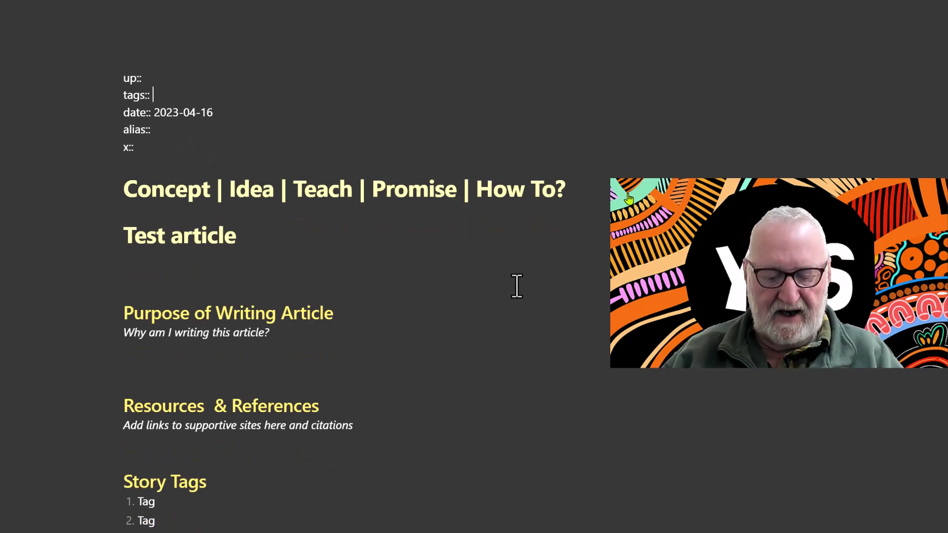
text(#)
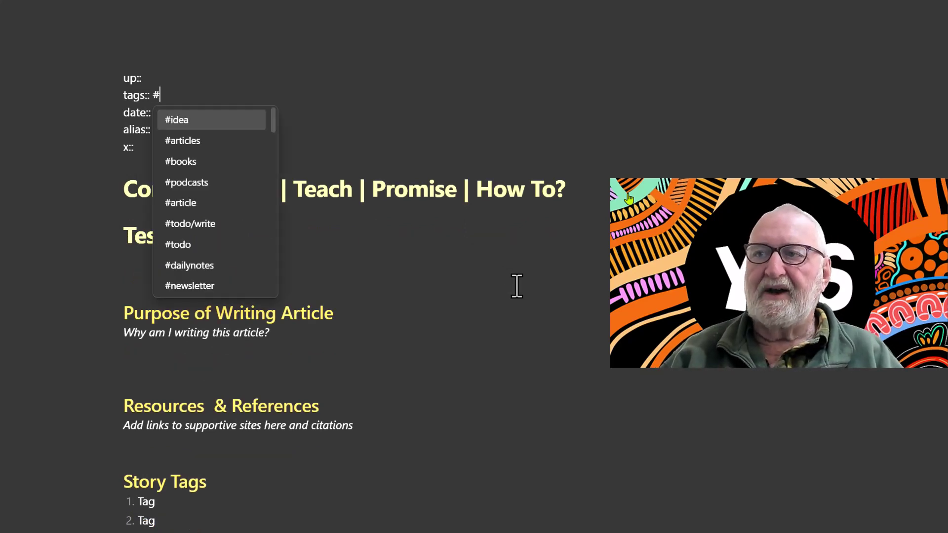
text(todo)
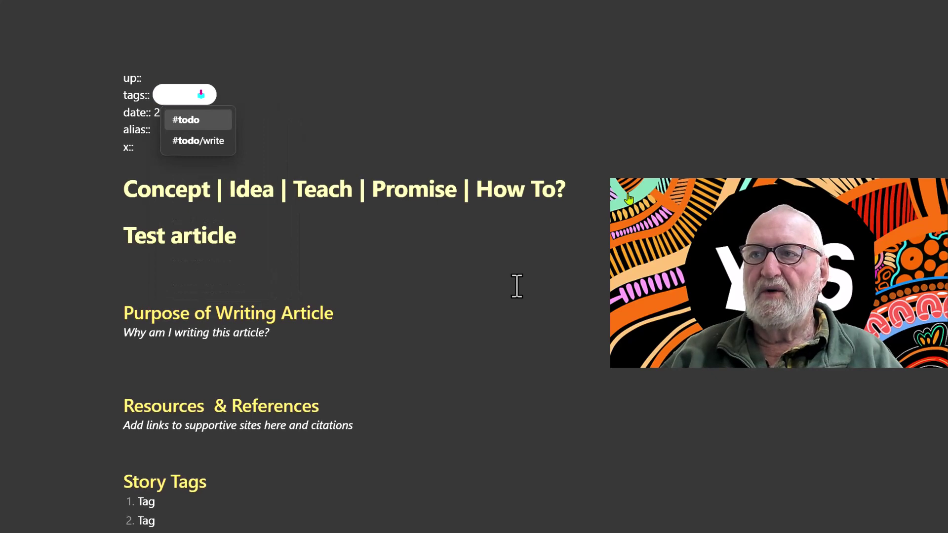
click(208, 140)
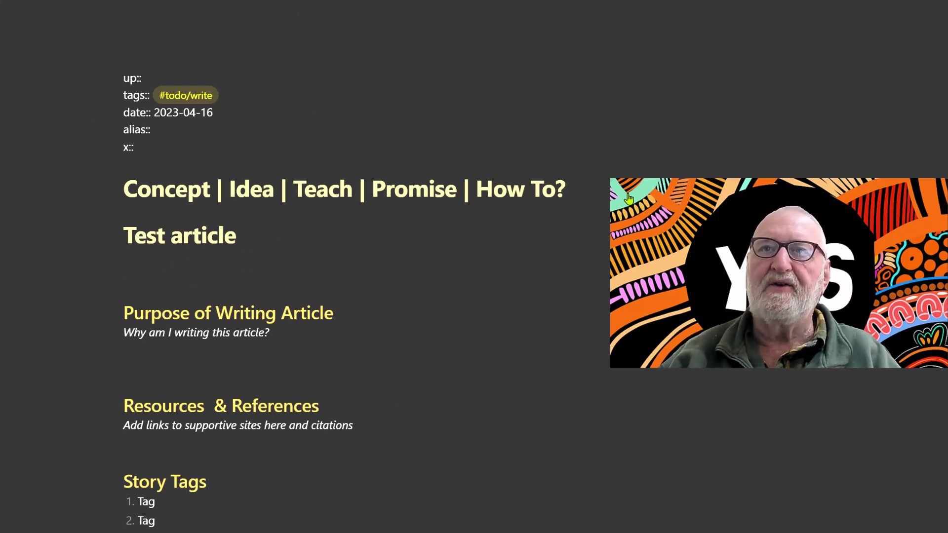
key(ctrl+alt+Left)
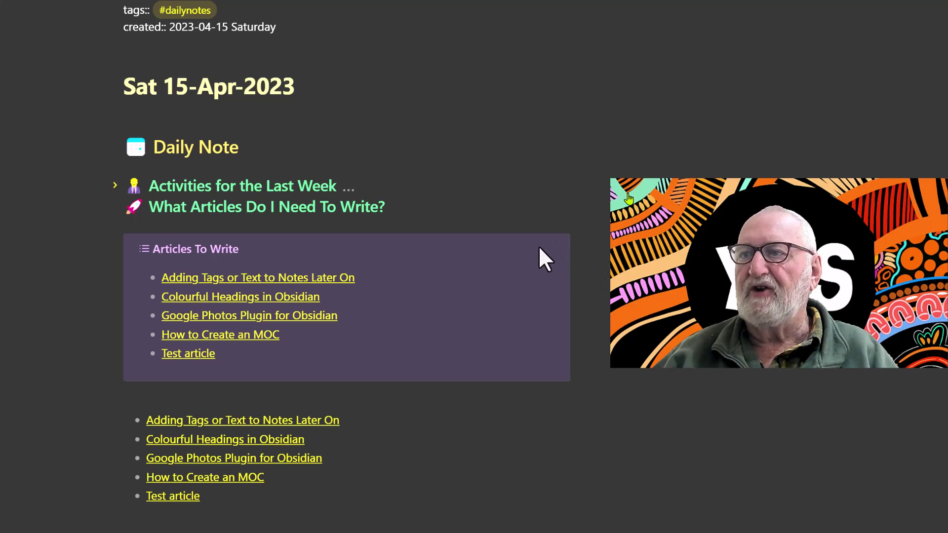
click(558, 243)
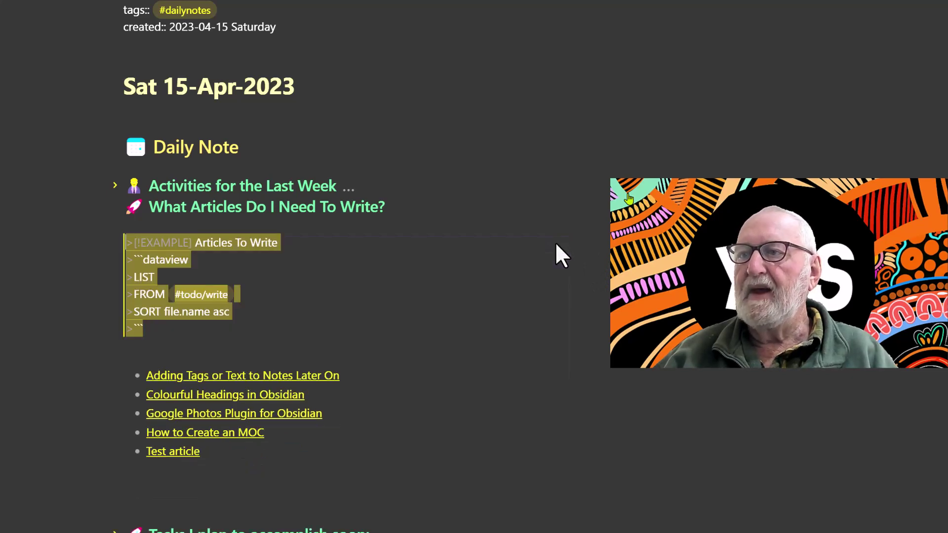
click(349, 341)
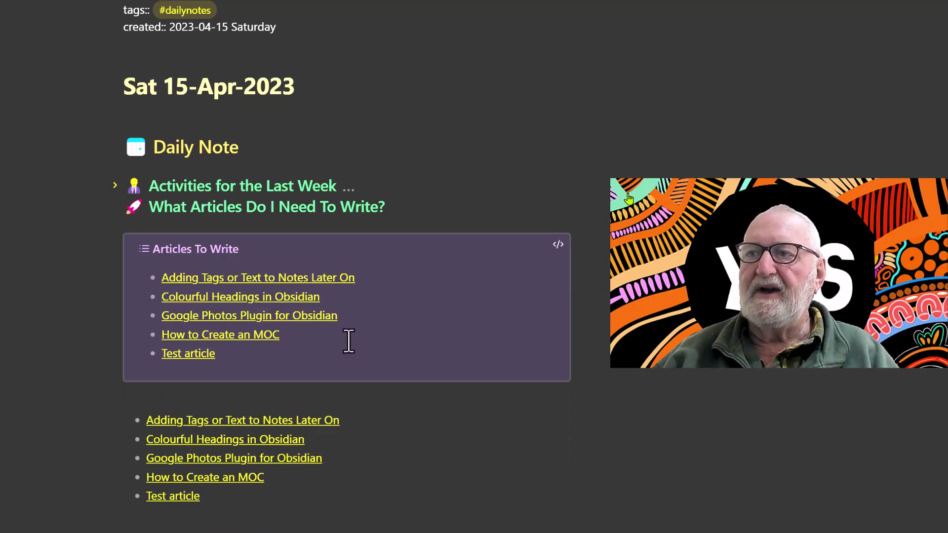
click(558, 244)
click(370, 276)
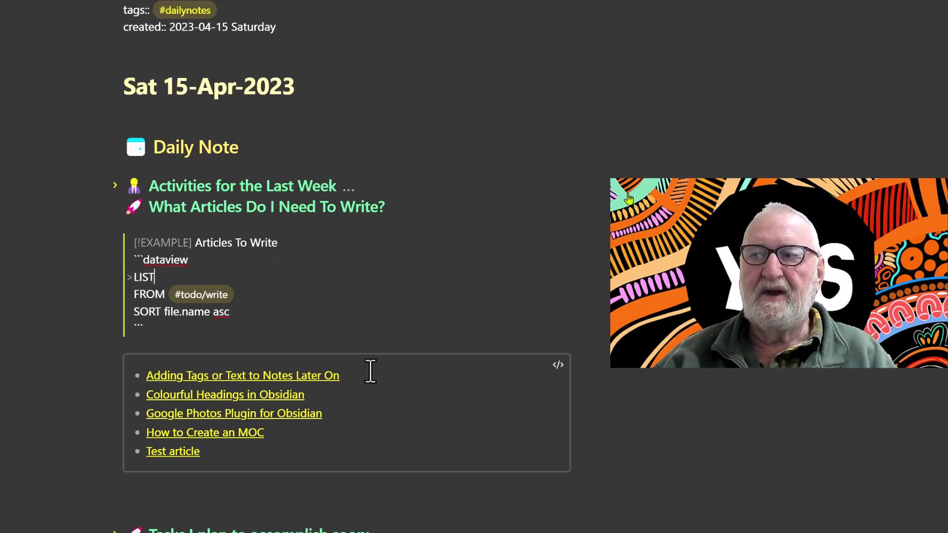
click(558, 363)
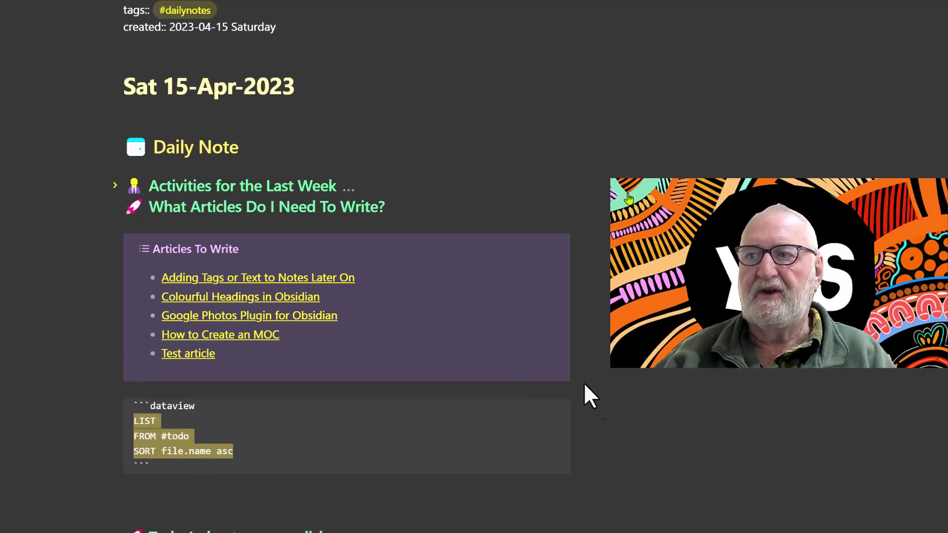
click(554, 248)
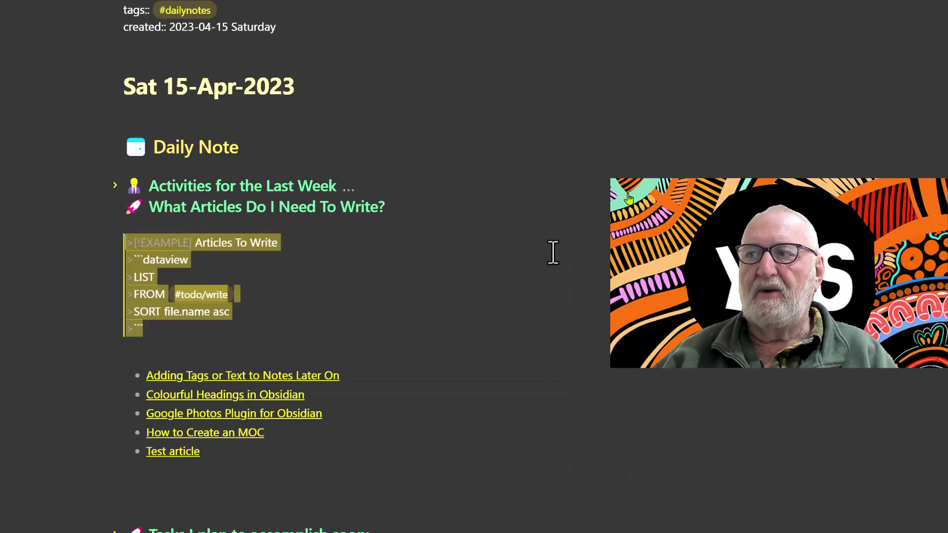
click(319, 280)
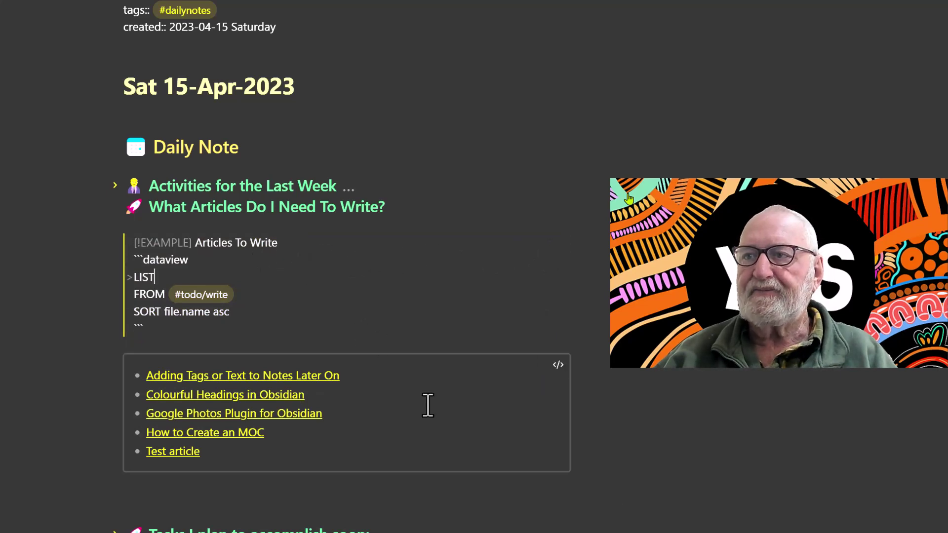
drag(426, 403, 392, 351)
click(341, 485)
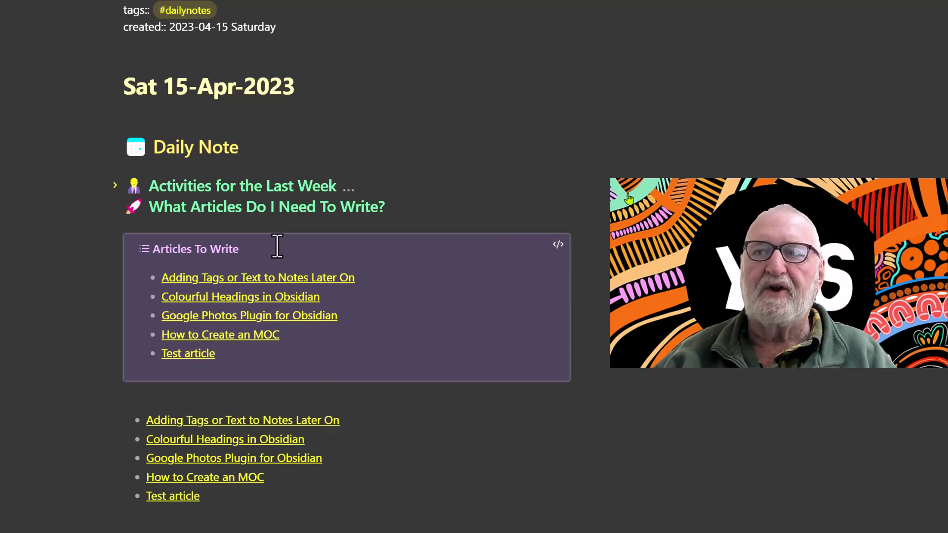
- Make the Articles To Write callout foldable with [!EXAMPLE]- and expand it to show five articles
click(556, 245)
click(193, 245)
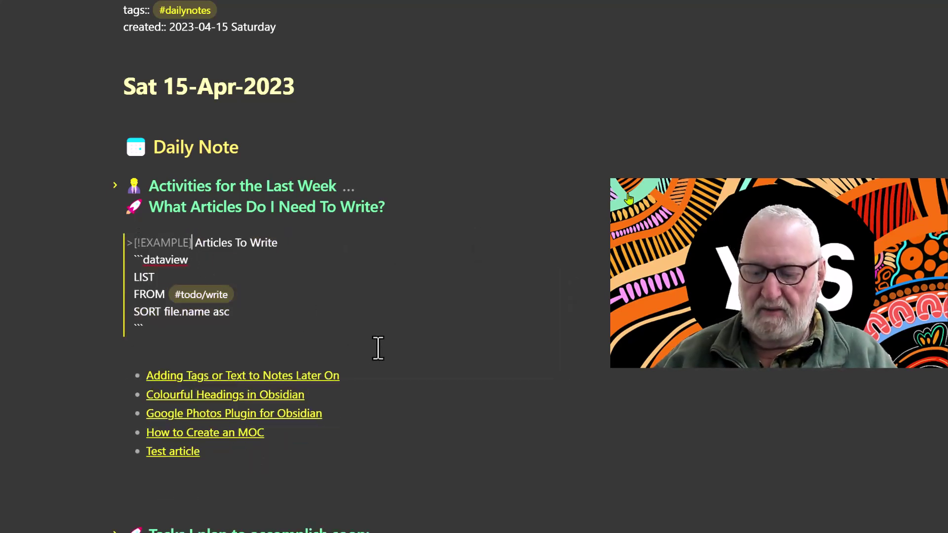
text(-)
scroll(378, 348, down, 3)
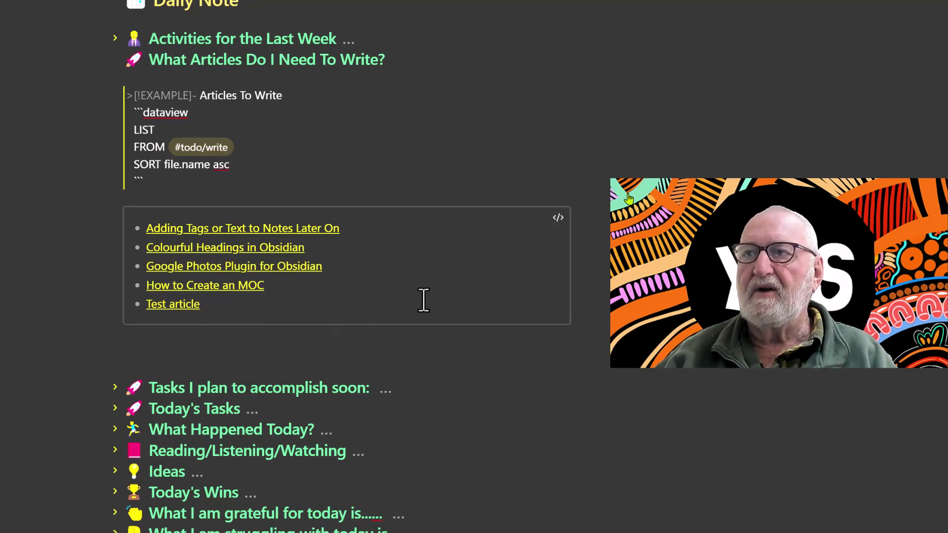
click(237, 204)
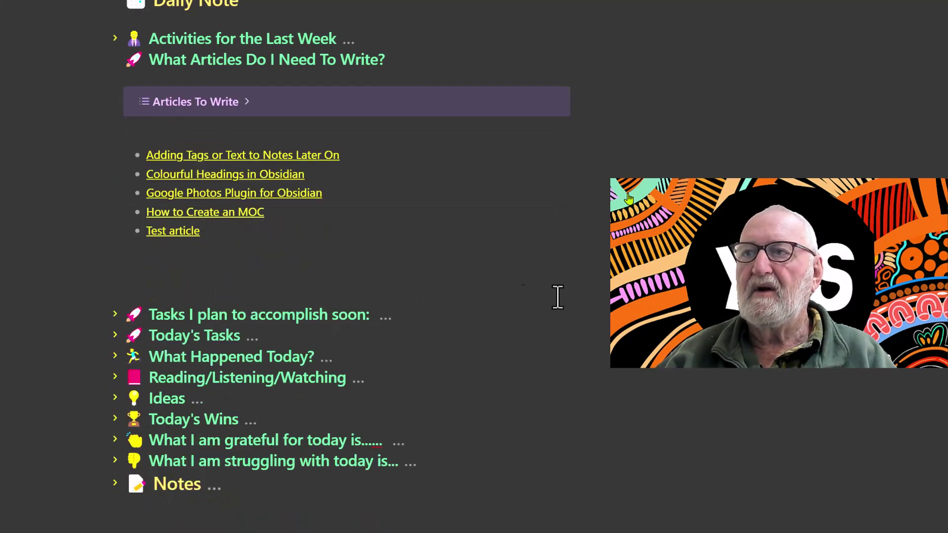
scroll(640, 414, up, 4)
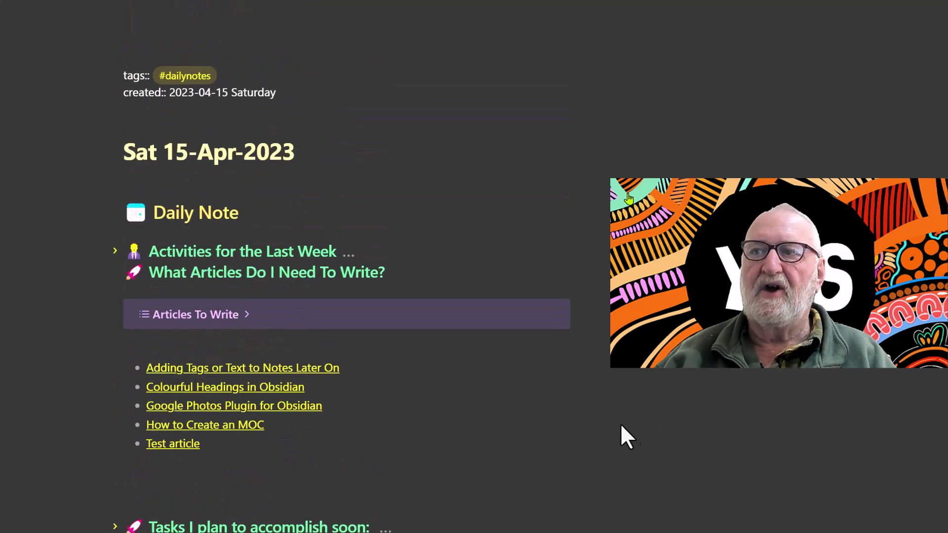
click(246, 313)
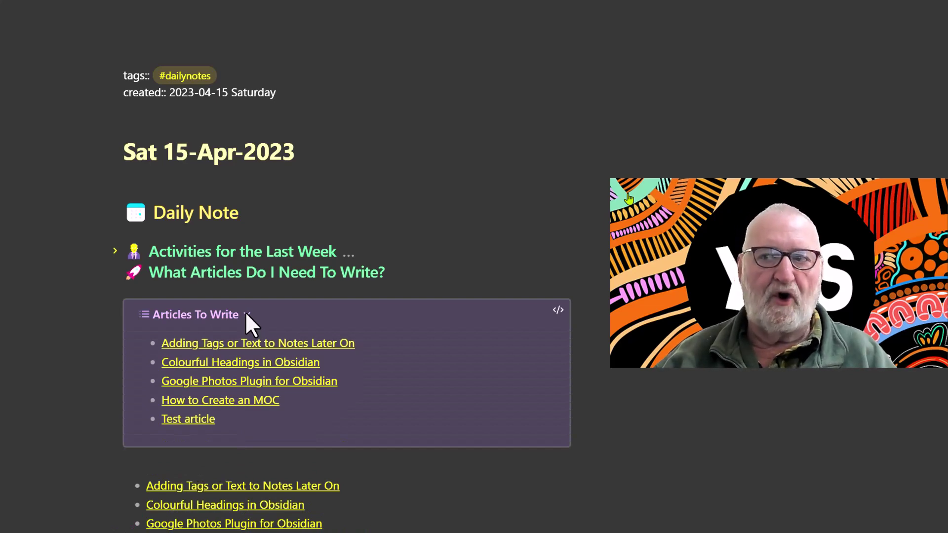
- Collapse the Articles To Write callout
click(248, 314)
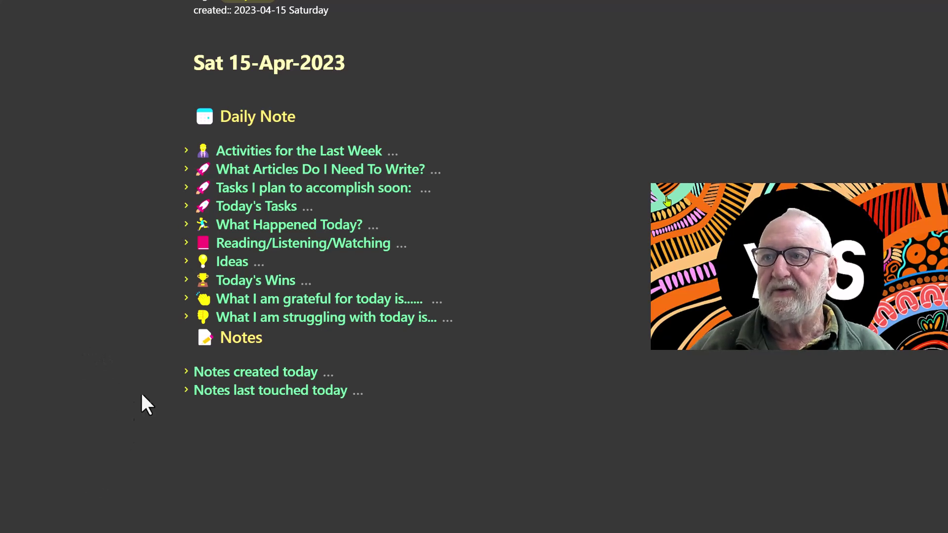
click(186, 371)
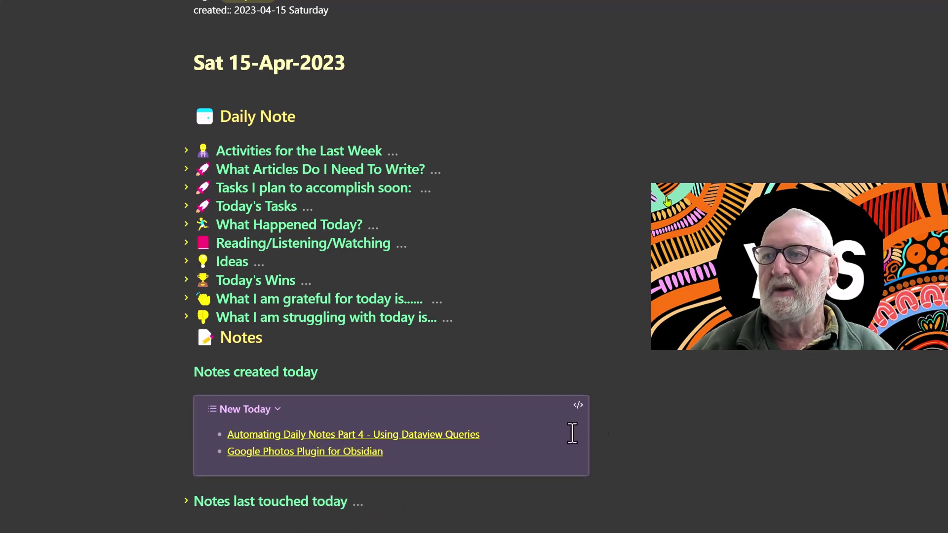
click(577, 403)
click(421, 471)
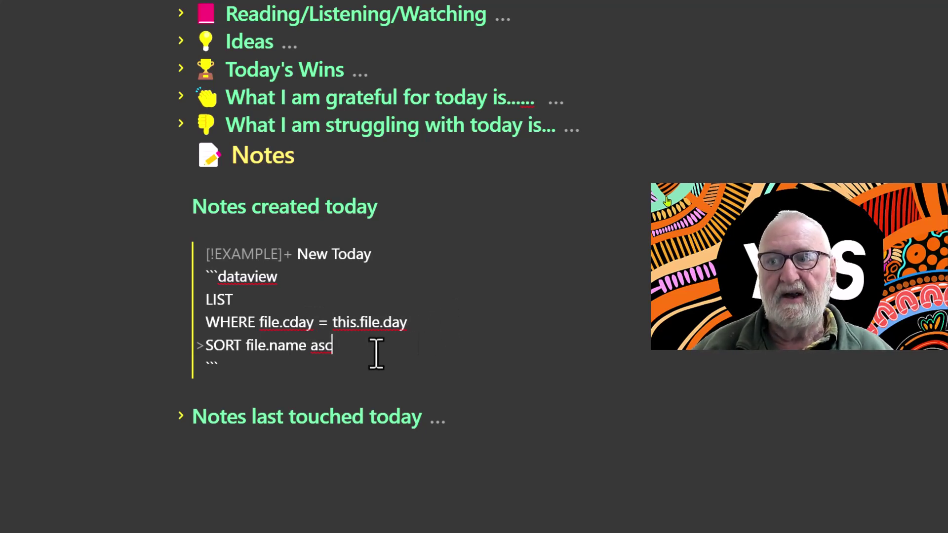
click(503, 366)
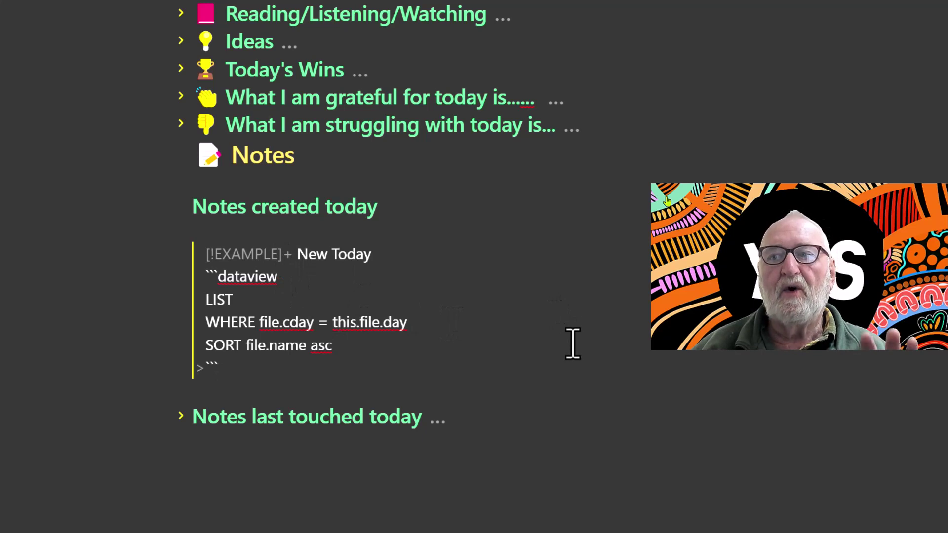
click(463, 416)
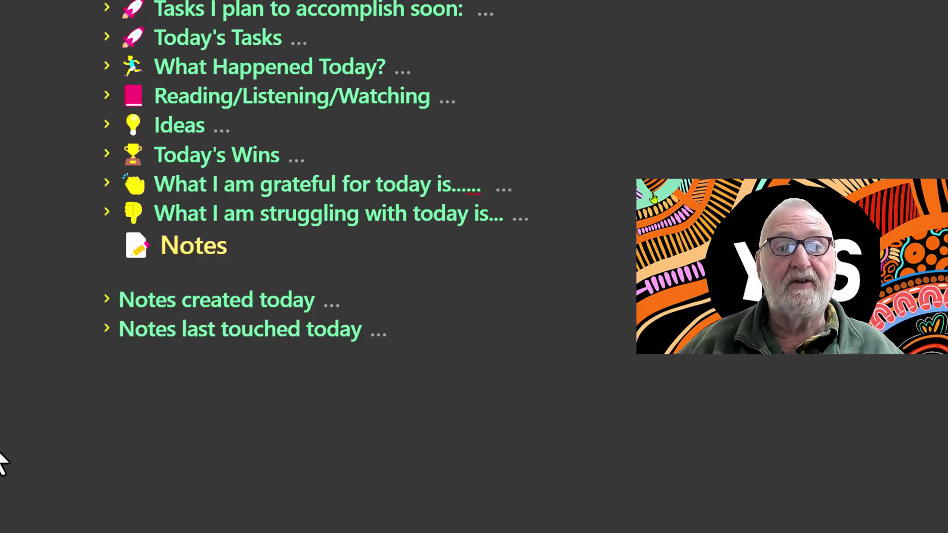
- Unfold Notes last touched today and review the Modified Today callout's file.mday query source
click(105, 330)
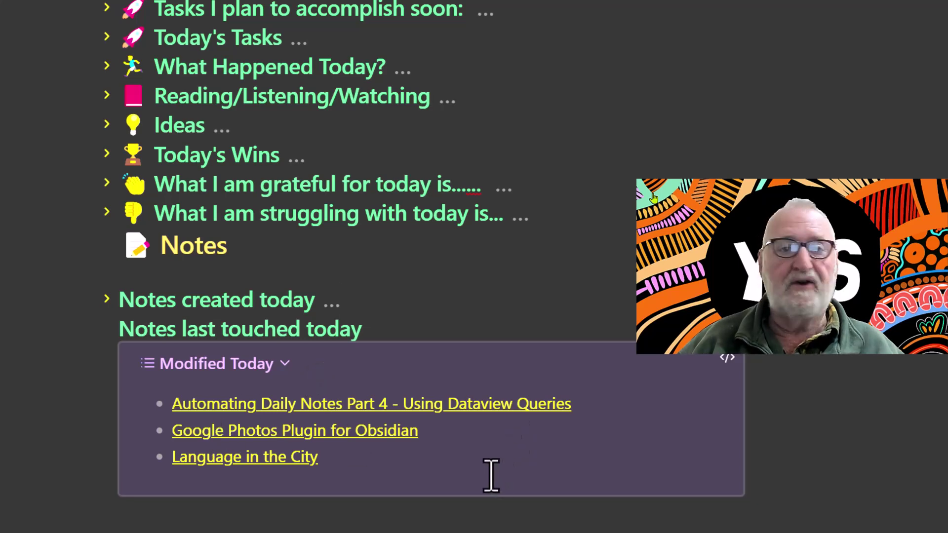
click(726, 359)
click(542, 529)
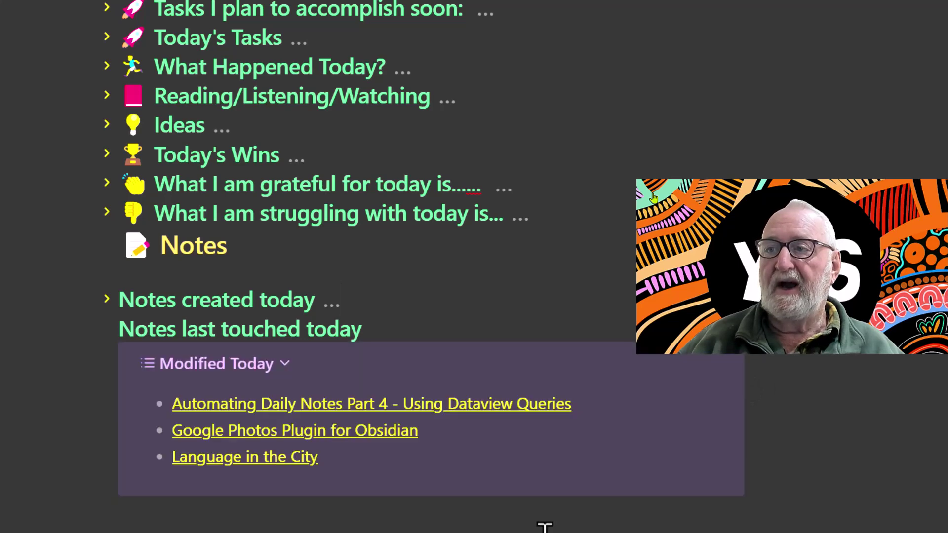
click(729, 369)
click(525, 398)
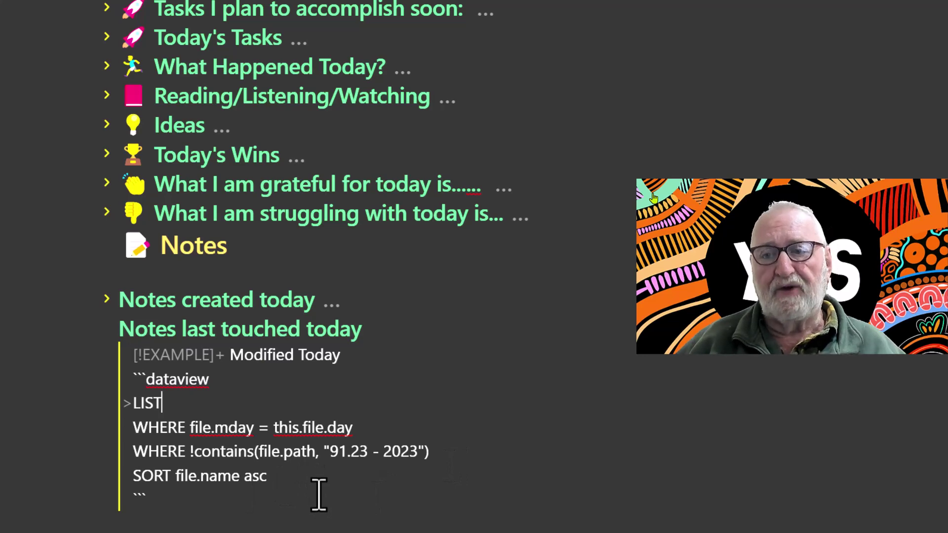
key(Down)
key(Down)
key(Down)
key(Down)
key(Down)
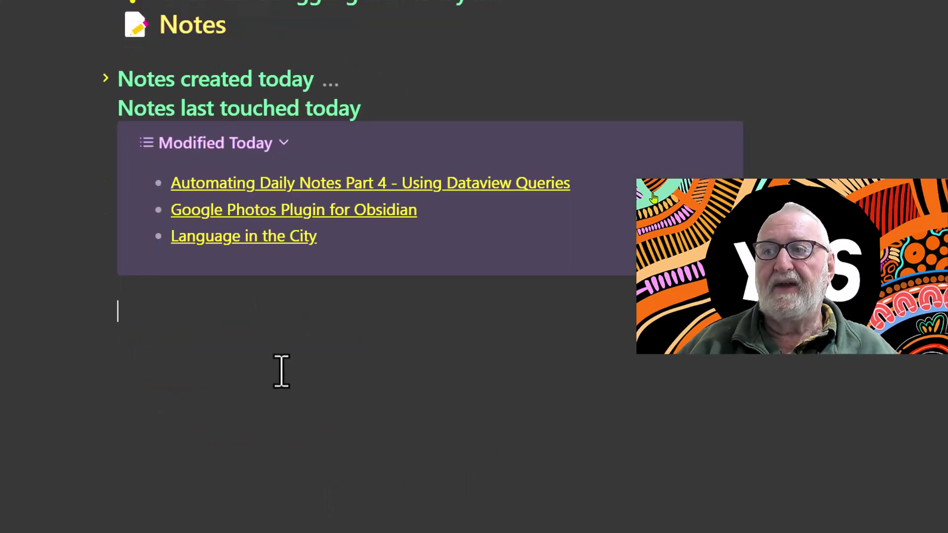
- Unfold Notes created today so its New Today callout lists two notes
click(105, 80)
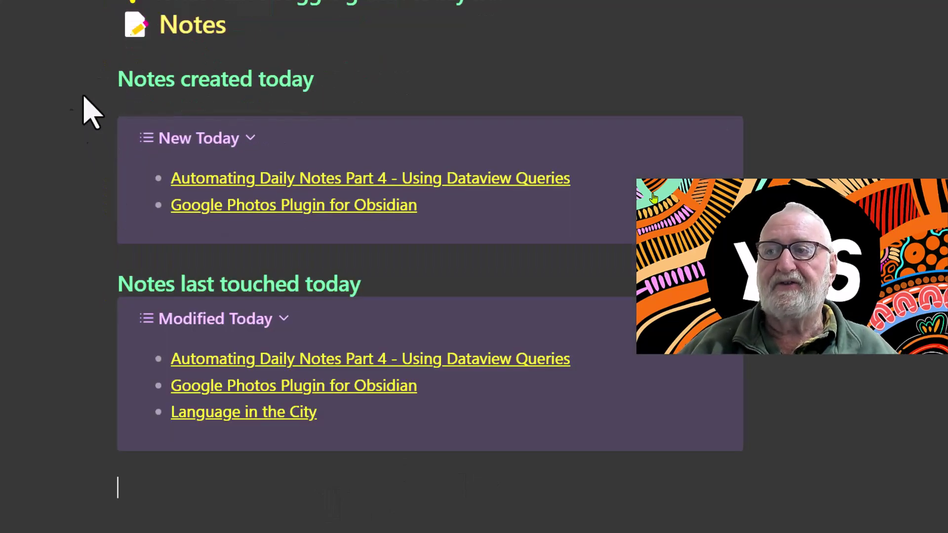